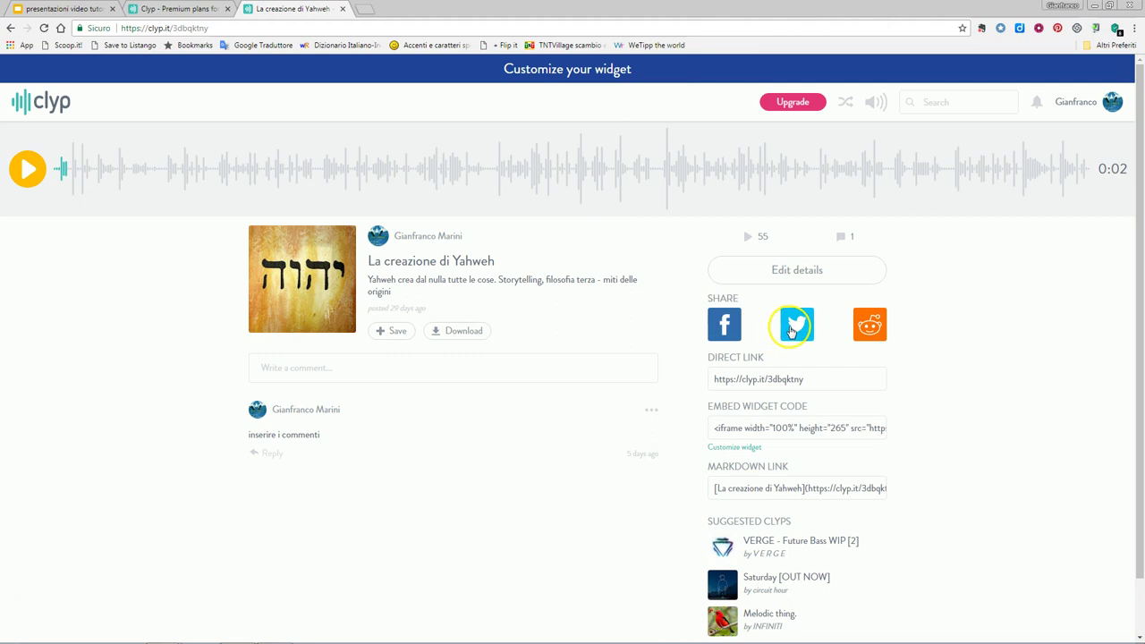
Select the direct link and embed widget code of the "La creazione di Yahweh" clyp, and open its comment field.
{"action": "left_click", "coordinate": [750, 379]}
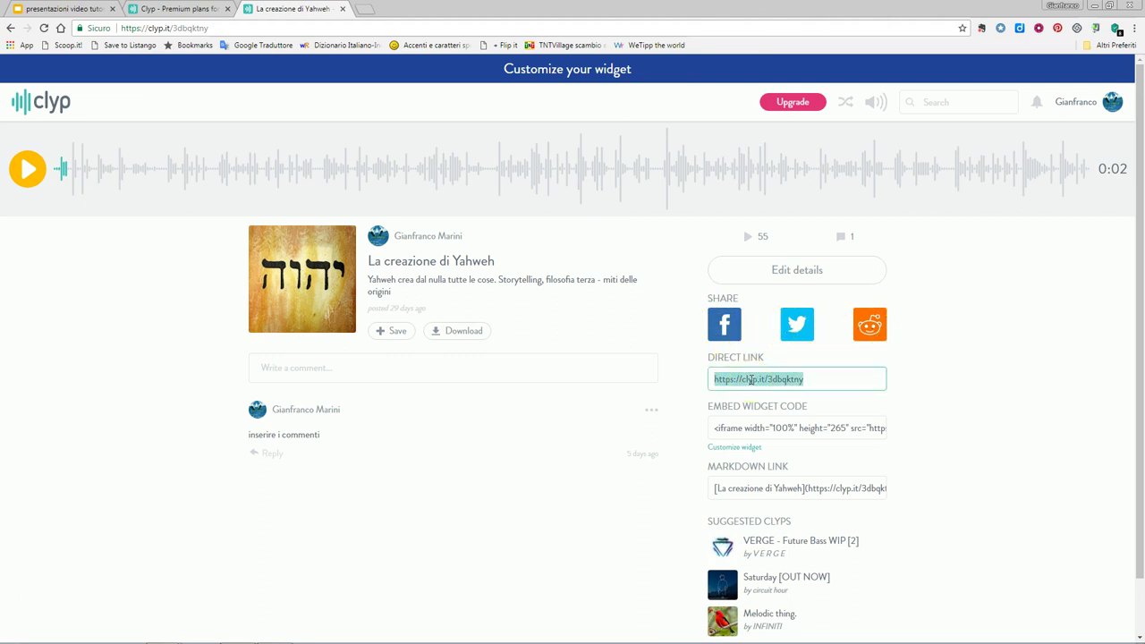
{"action": "left_click", "coordinate": [715, 428]}
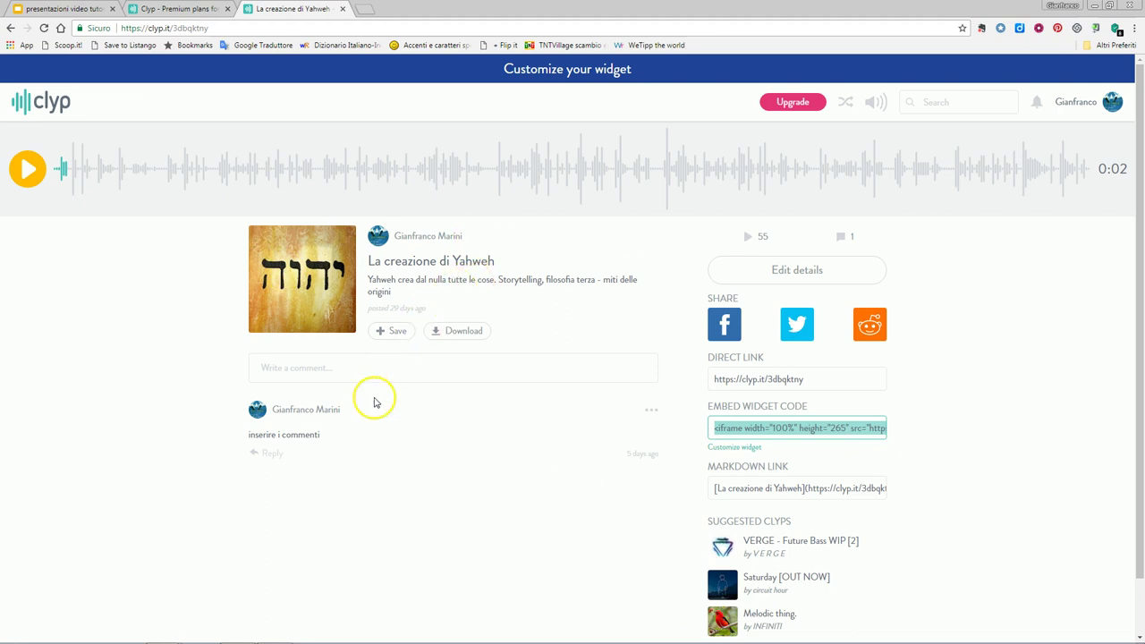
{"action": "left_click", "coordinate": [360, 366]}
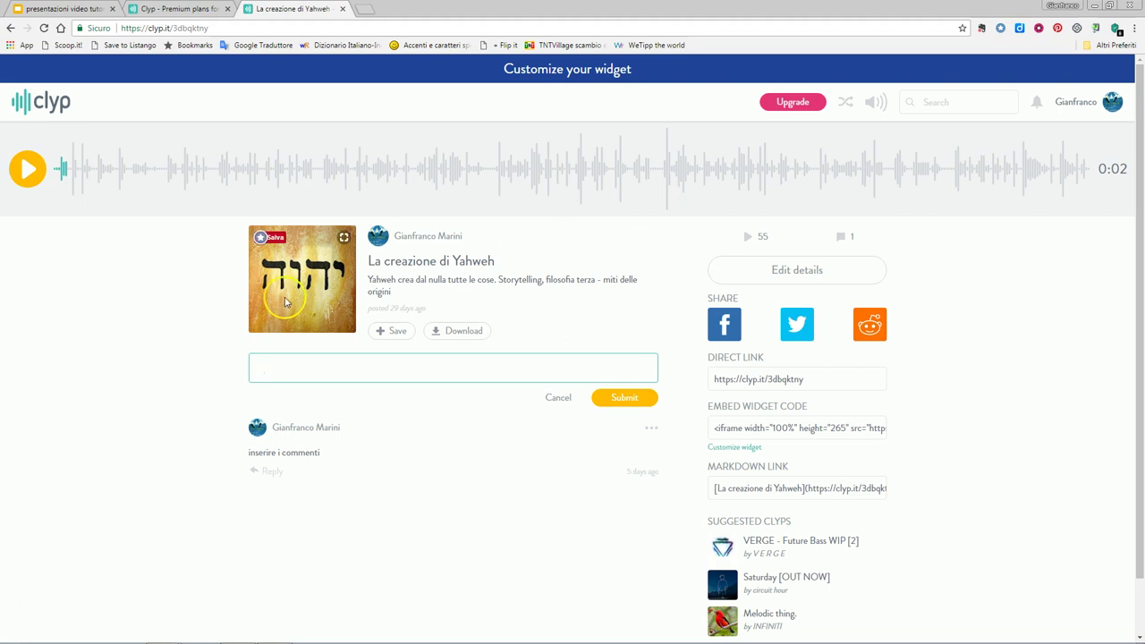
{"action": "left_click", "coordinate": [34, 181]}
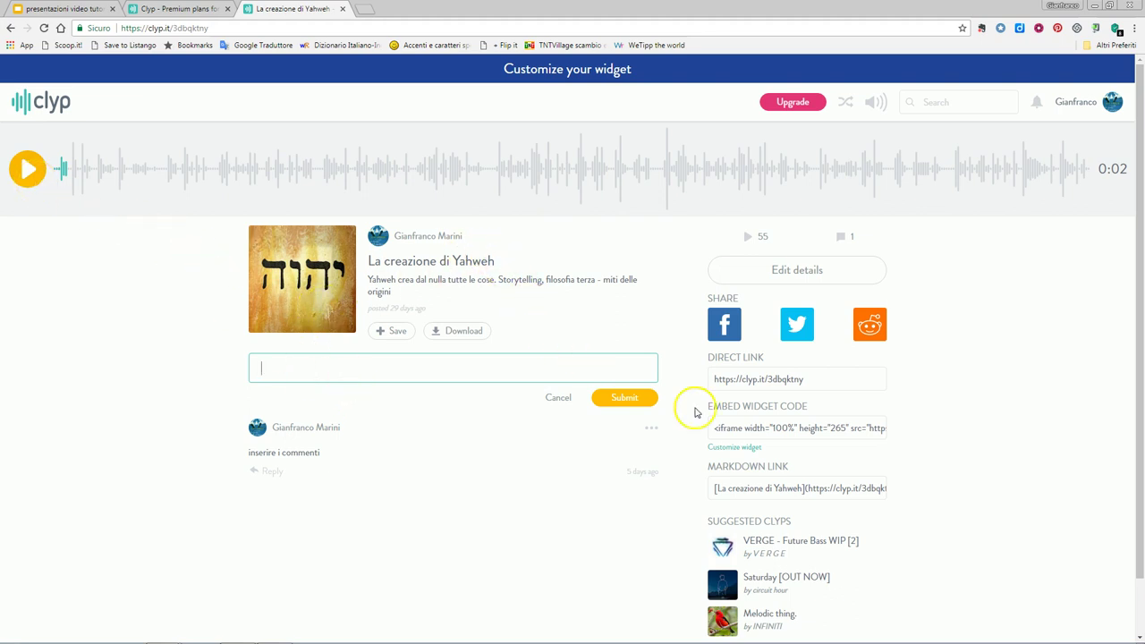
Open the profile's editing settings and review the personal details, public profile and upload privacy options.
{"action": "scroll", "coordinate": [716, 394], "scroll_direction": "down", "scroll_amount": 2}
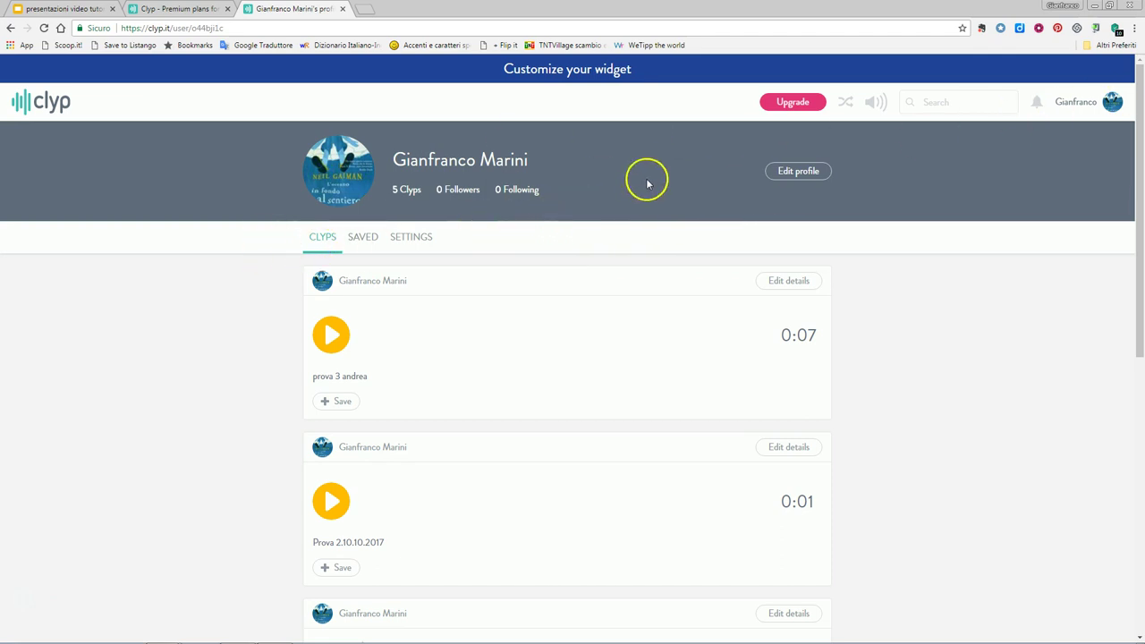
{"action": "left_click", "coordinate": [793, 177]}
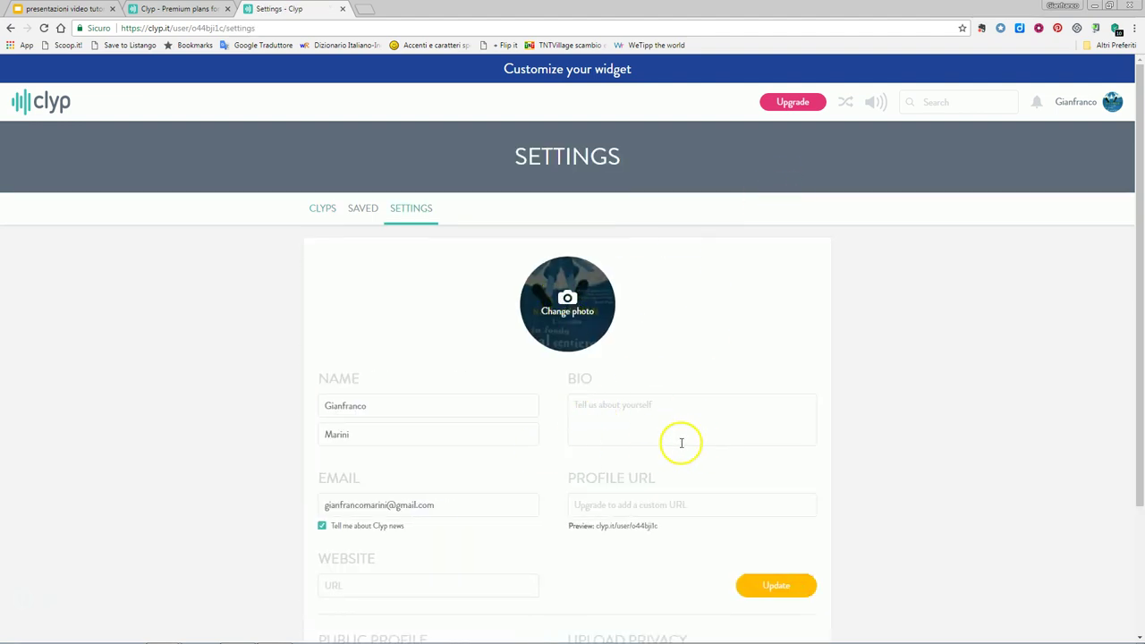
{"action": "scroll", "coordinate": [537, 384], "scroll_direction": "down", "scroll_amount": 2}
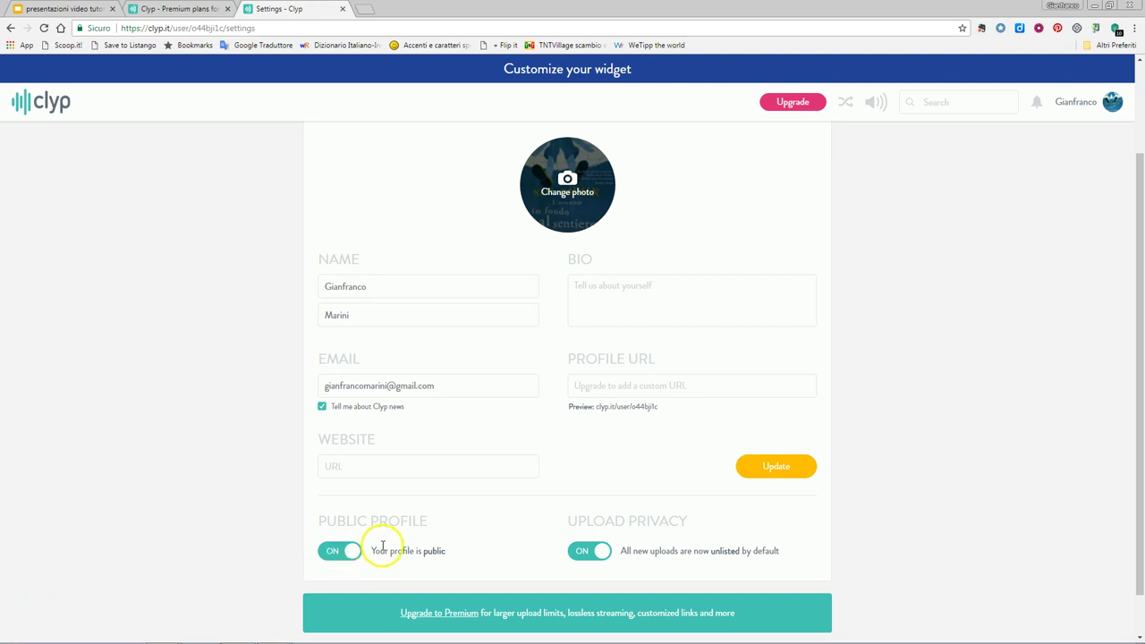
{"action": "scroll", "coordinate": [372, 524], "scroll_direction": "up", "scroll_amount": 2}
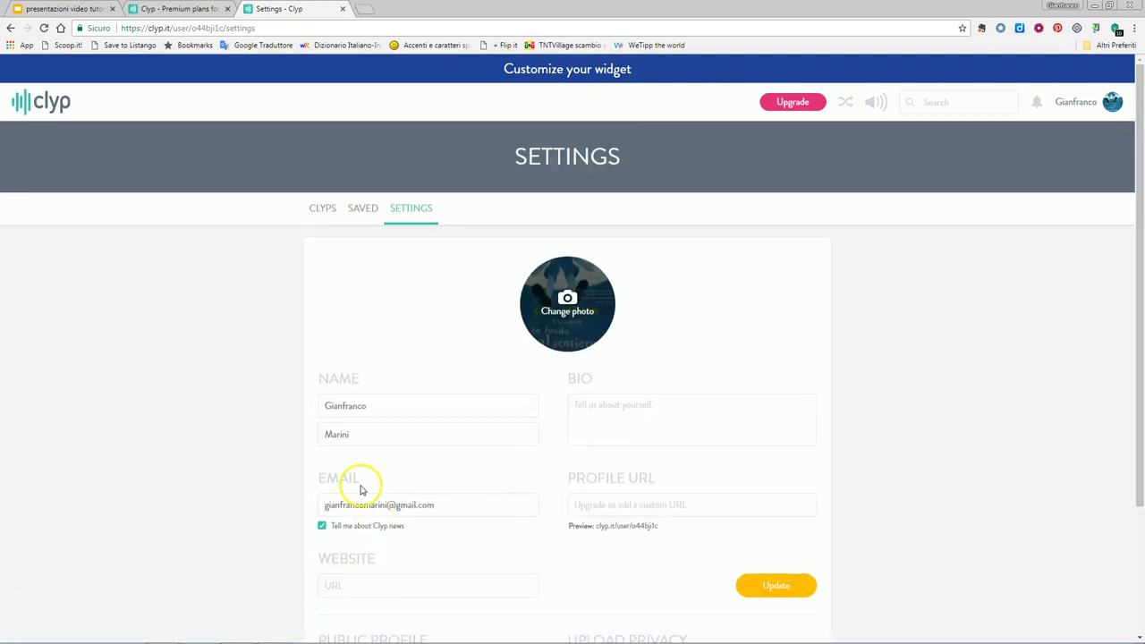
Return to the Clyp home page and record a new audio clip about 10 seconds long.
{"action": "left_click", "coordinate": [46, 105]}
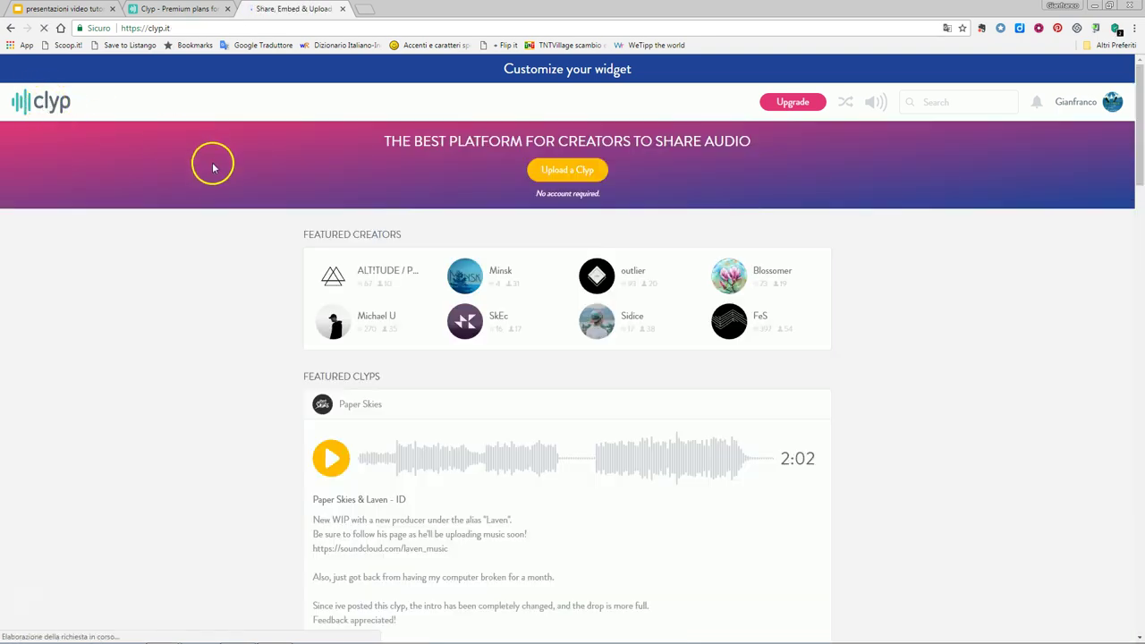
{"action": "left_click", "coordinate": [566, 177]}
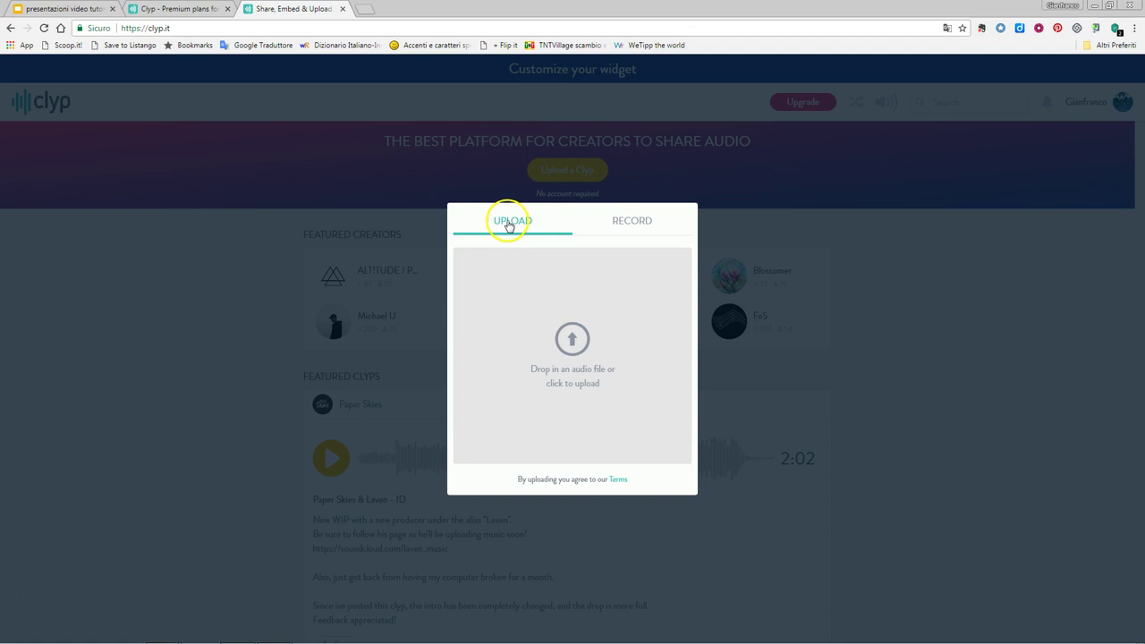
{"action": "left_click", "coordinate": [629, 229]}
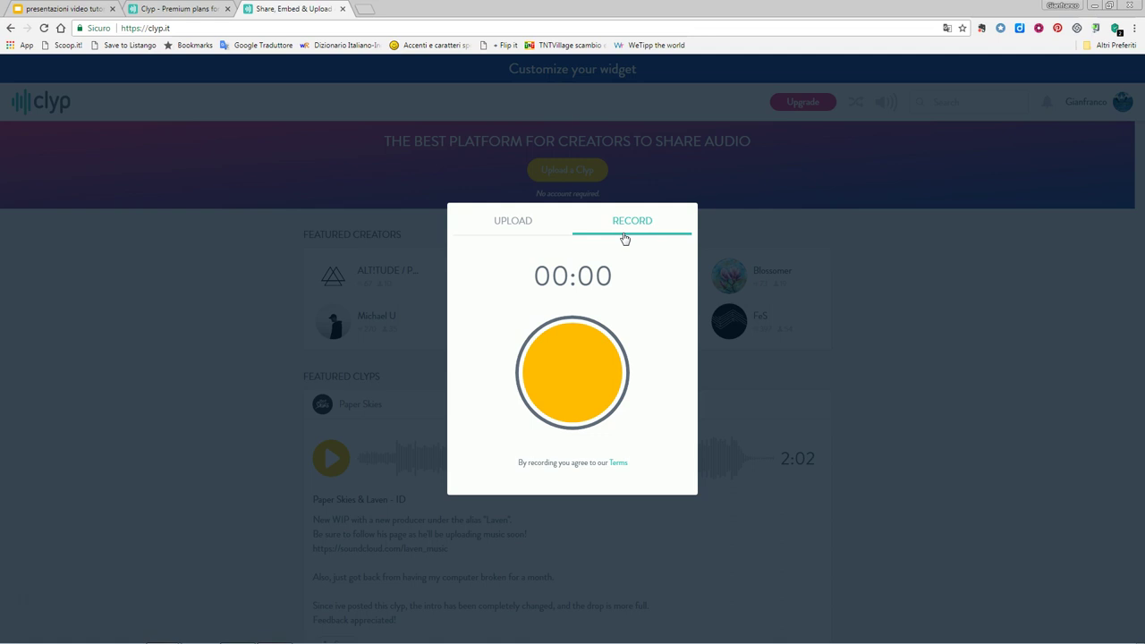
{"action": "left_click", "coordinate": [575, 382]}
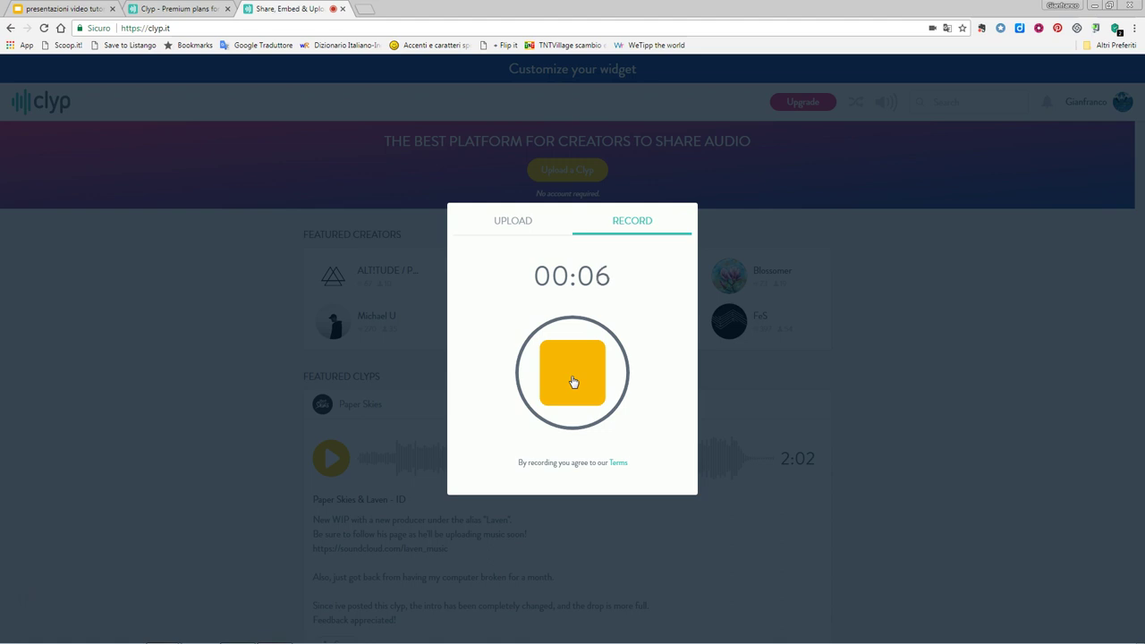
{"action": "left_click", "coordinate": [574, 381]}
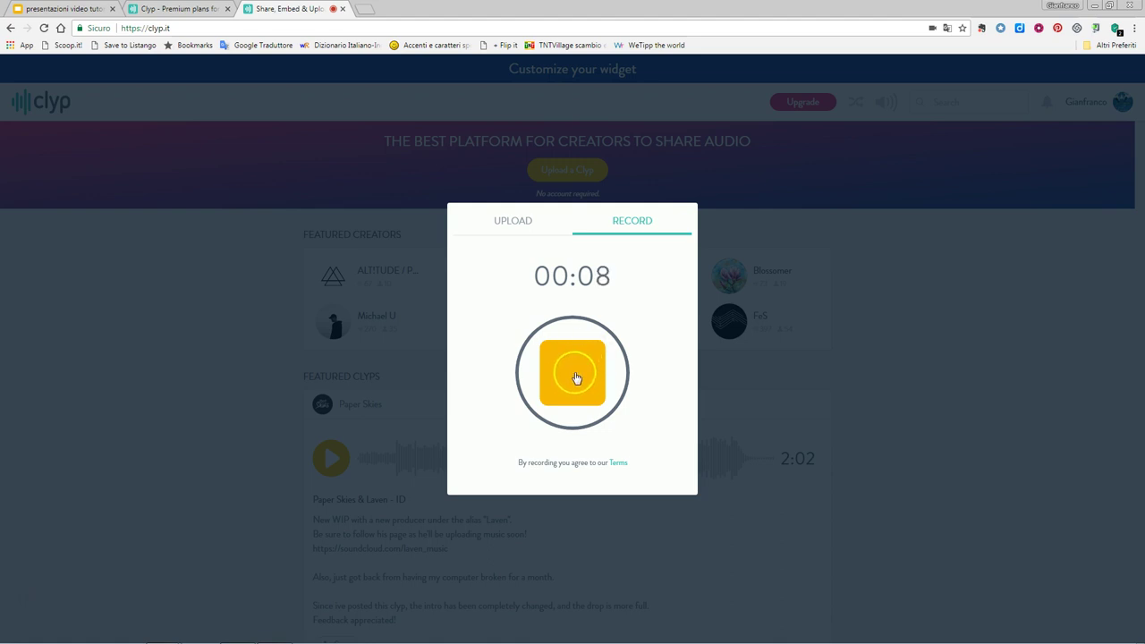
{"action": "left_click", "coordinate": [575, 381]}
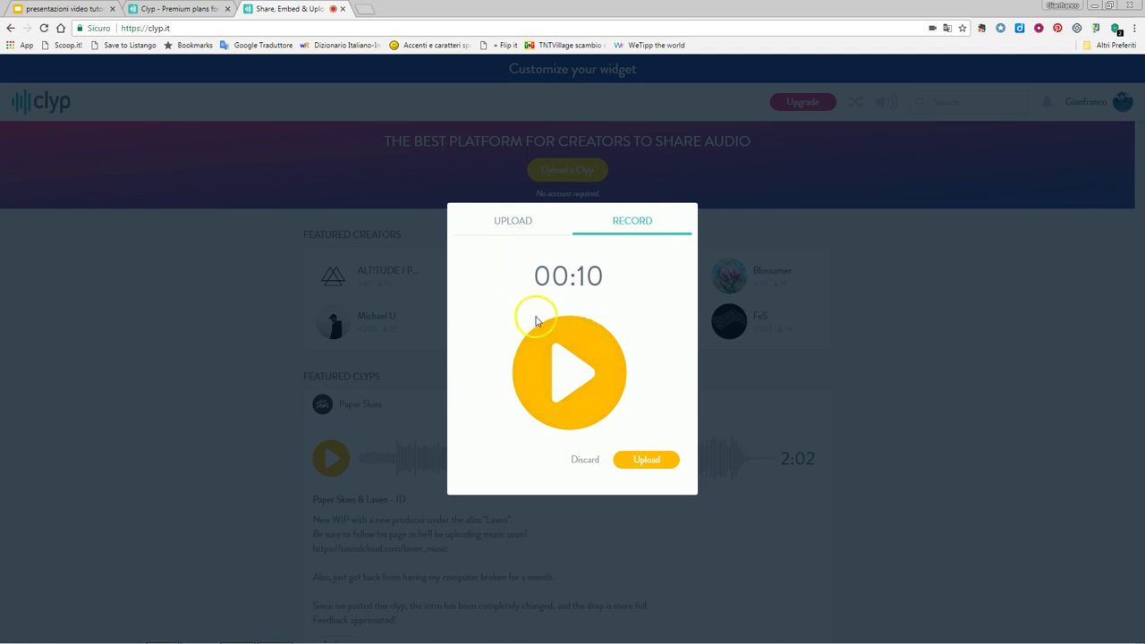
Play back the recorded clip, pause it and upload the recording.
{"action": "left_click", "coordinate": [573, 348]}
{"action": "left_click", "coordinate": [565, 339]}
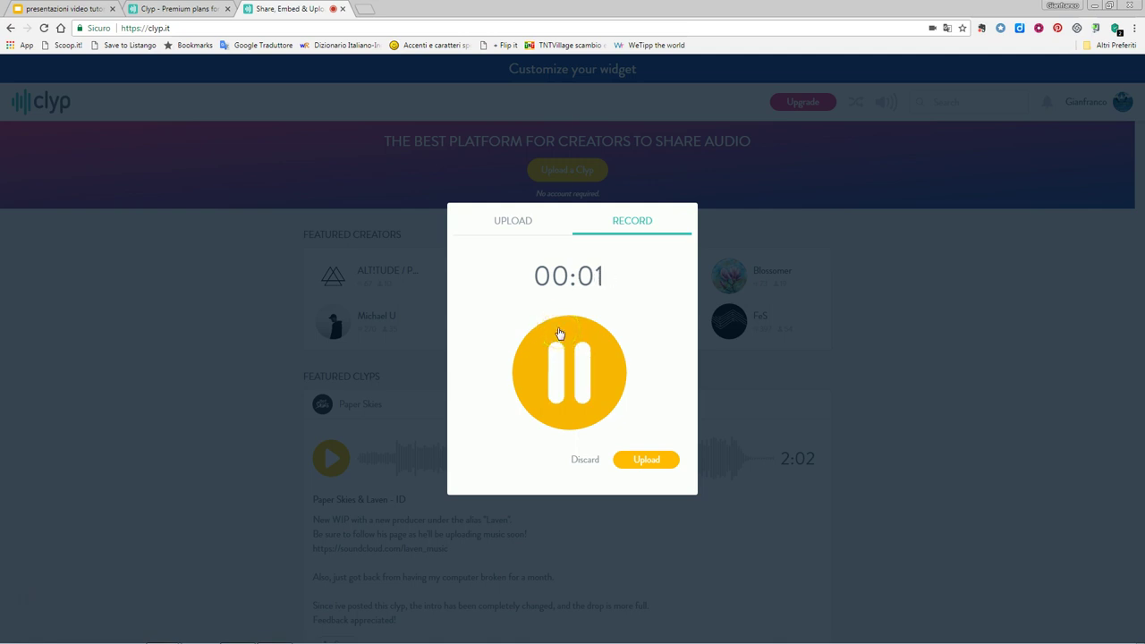
{"action": "left_click", "coordinate": [579, 398]}
{"action": "left_click", "coordinate": [579, 397]}
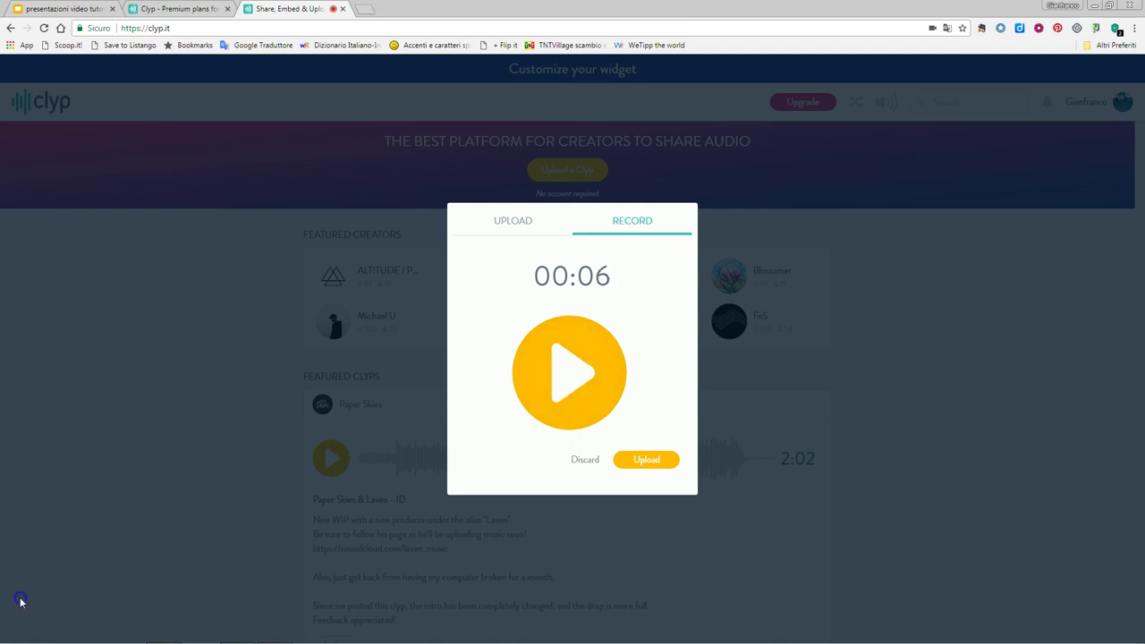
{"action": "left_click", "coordinate": [642, 470]}
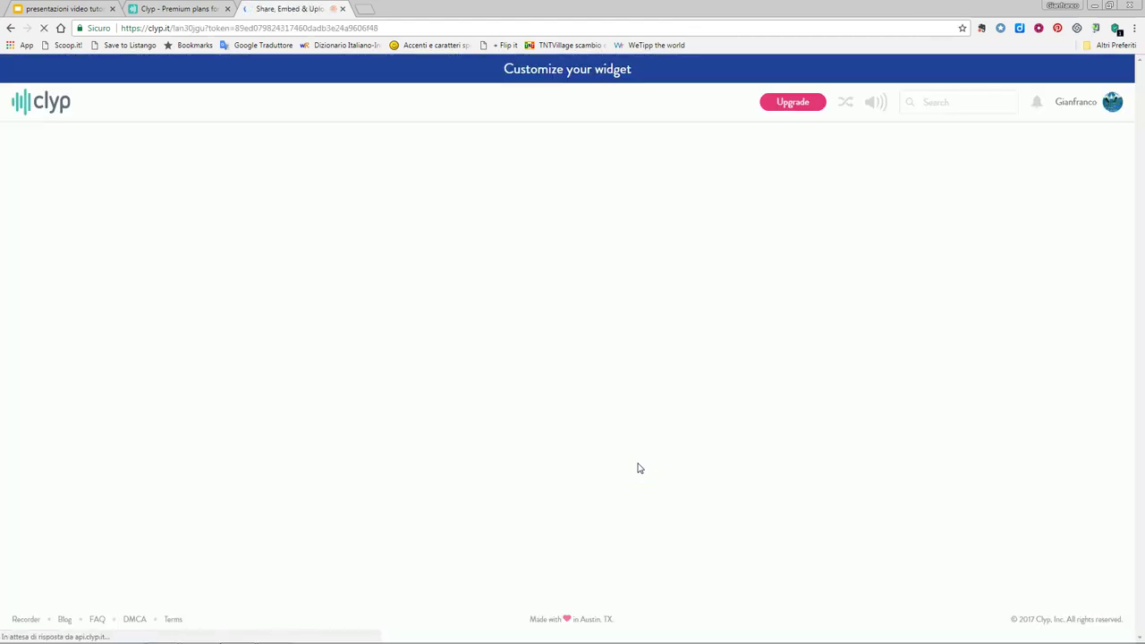
{"action": "left_click", "coordinate": [644, 460]}
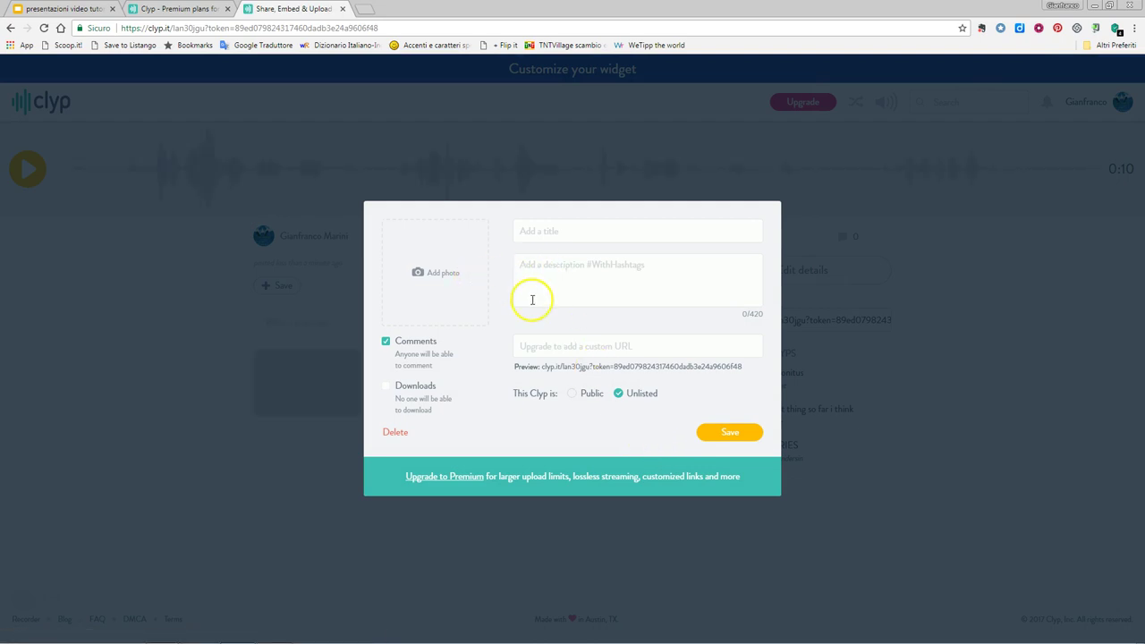
Give the new clyp the title "titolo" and the description "inserire descrizione".
{"action": "key", "text": "ctrl+plus"}
{"action": "key", "text": "ctrl+plus"}
{"action": "left_click", "coordinate": [530, 204]}
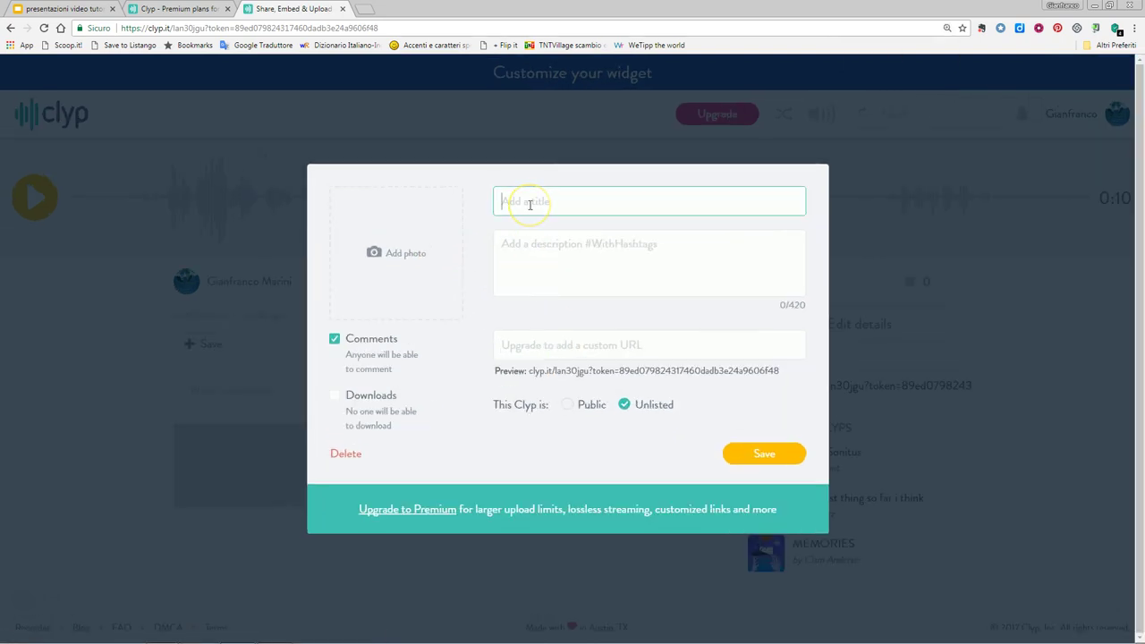
{"action": "type", "text": "titolo"}
{"action": "left_click", "coordinate": [533, 265]}
{"action": "type", "text": "inserire d"}
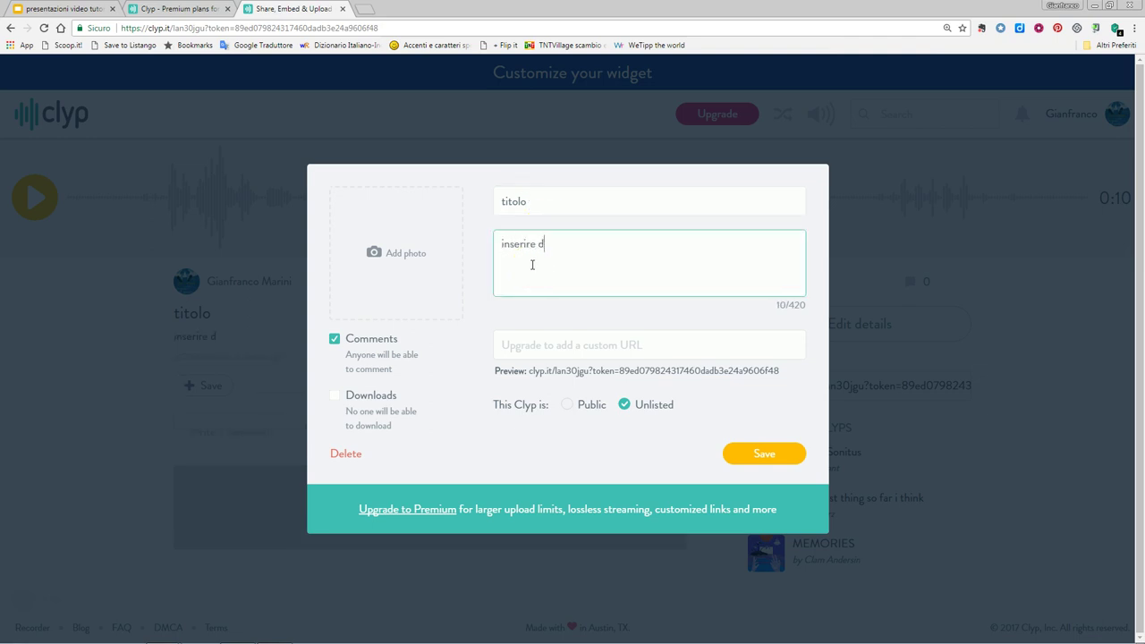
{"action": "type", "text": "escrizione"}
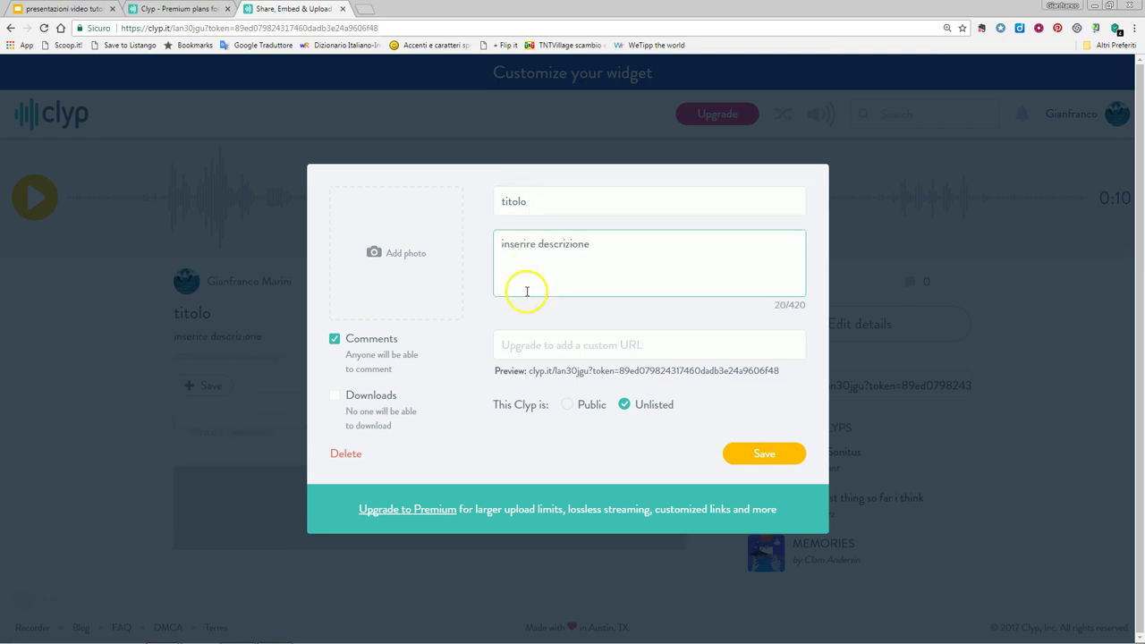
Save the clyp as Unlisted with the blue alarm clock image as its photo and downloads allowed.
{"action": "left_click", "coordinate": [567, 404]}
{"action": "left_click", "coordinate": [627, 407]}
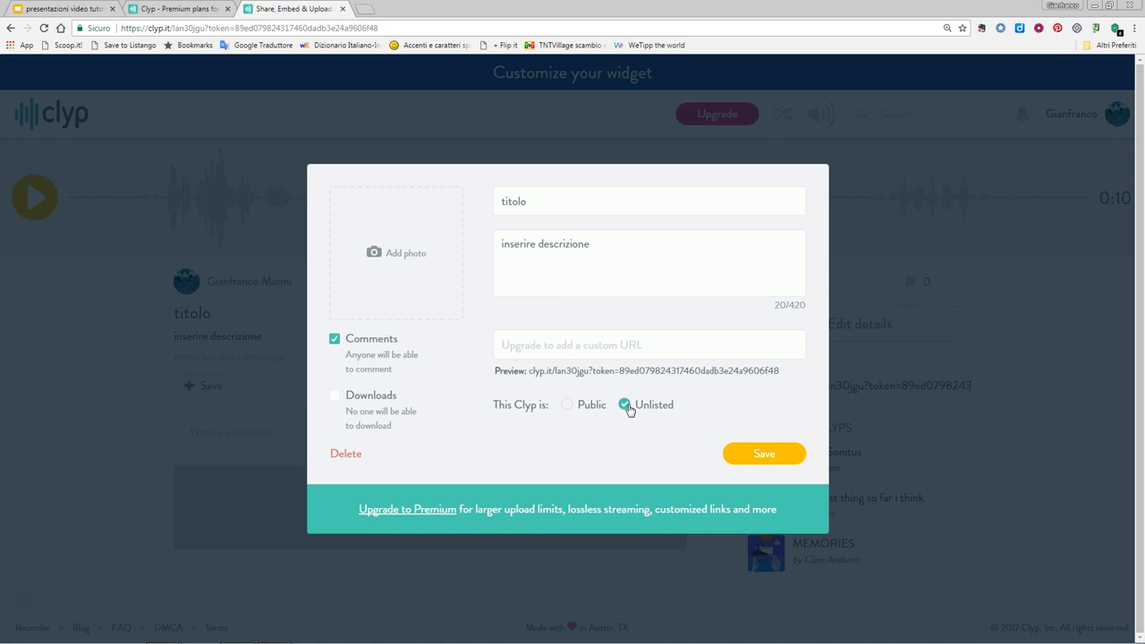
{"action": "left_click", "coordinate": [394, 255]}
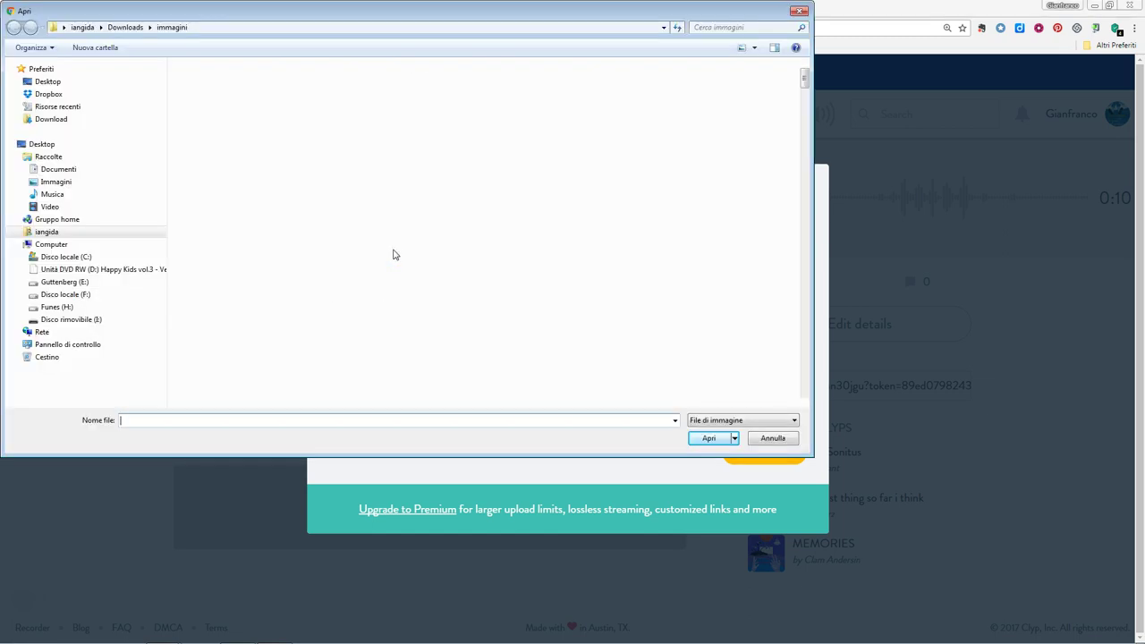
{"action": "double_click", "coordinate": [212, 185]}
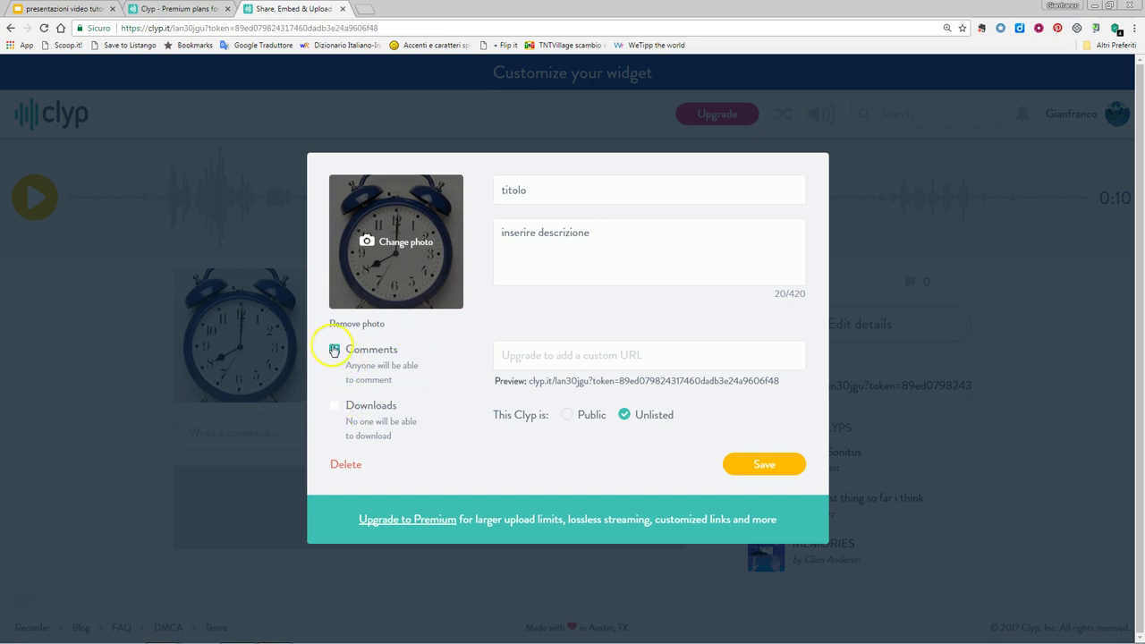
{"action": "left_click", "coordinate": [336, 411]}
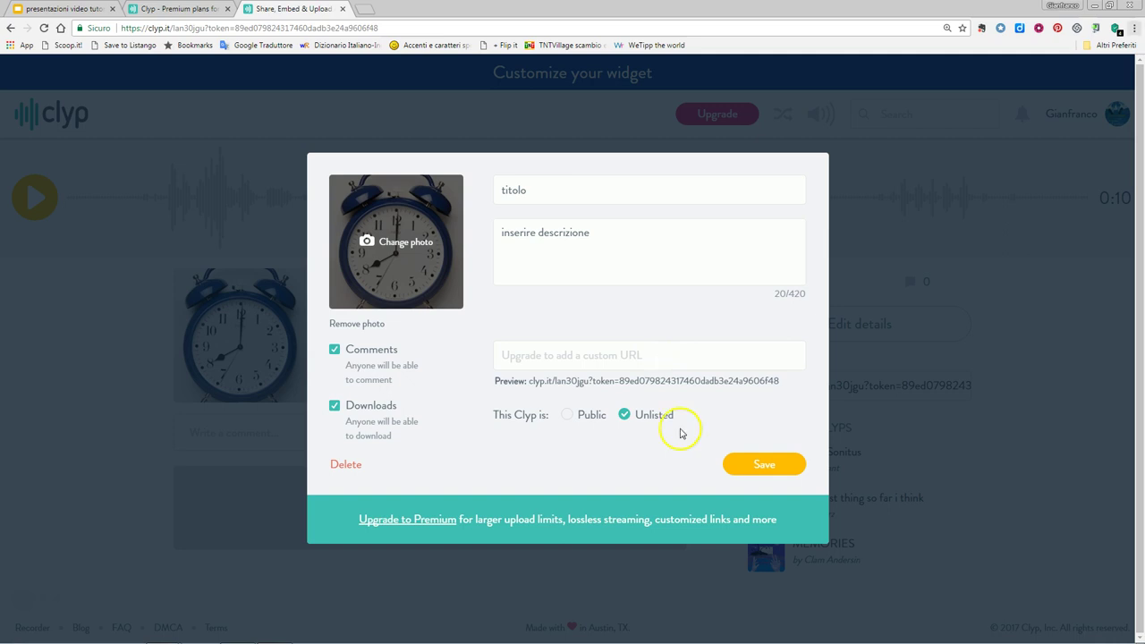
{"action": "left_click", "coordinate": [758, 467]}
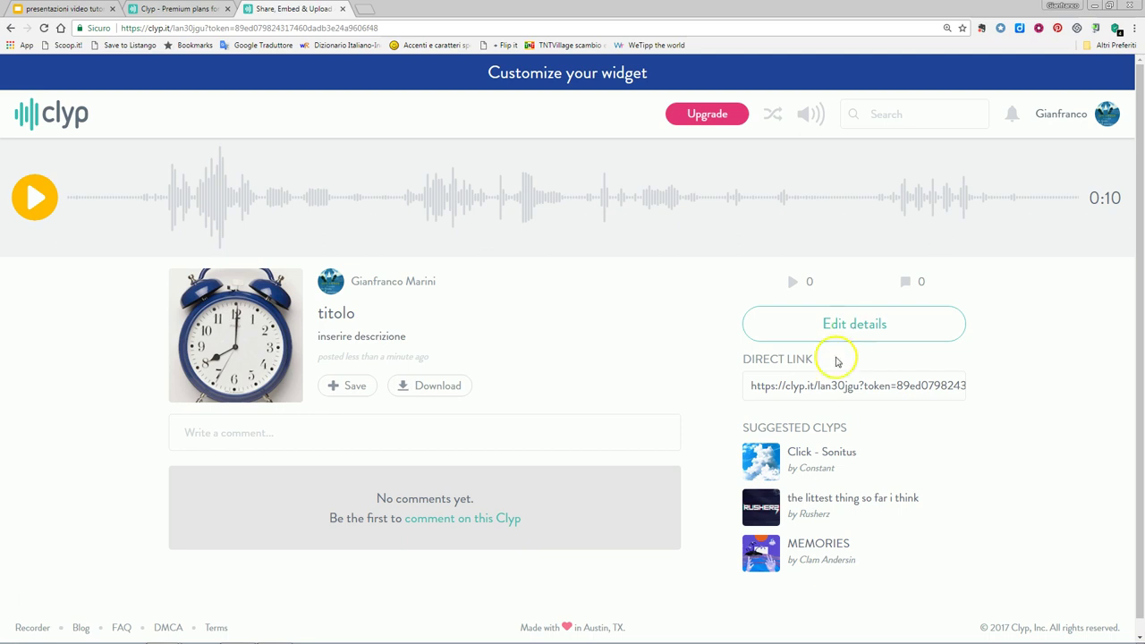
Select the saved clyp's direct link and open its comment field.
{"action": "left_click", "coordinate": [825, 385]}
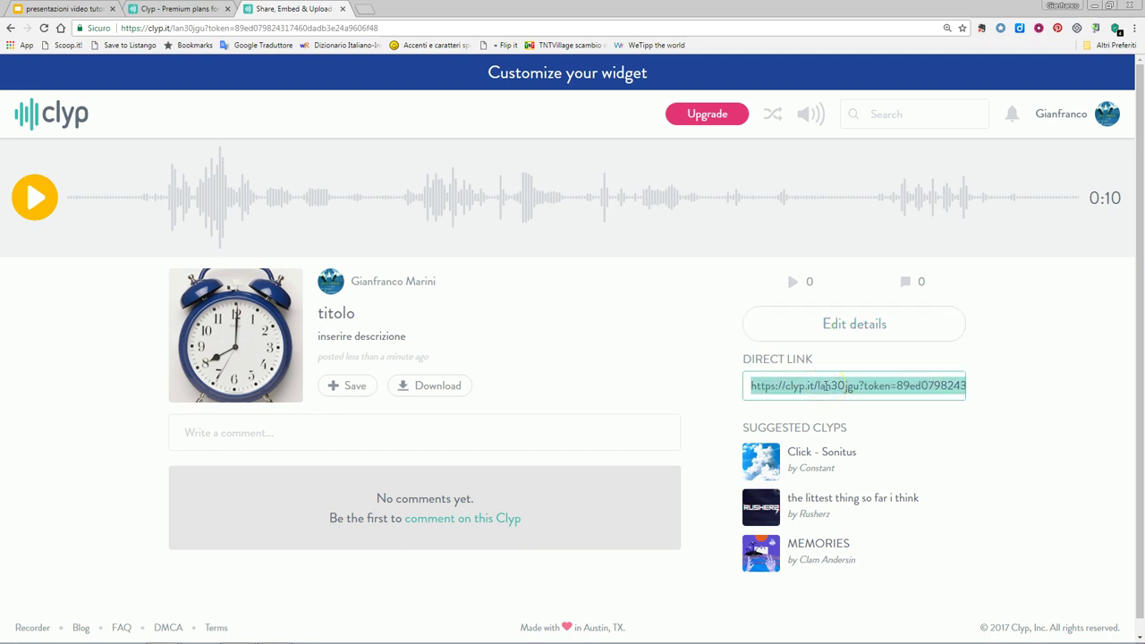
{"action": "left_click", "coordinate": [429, 434]}
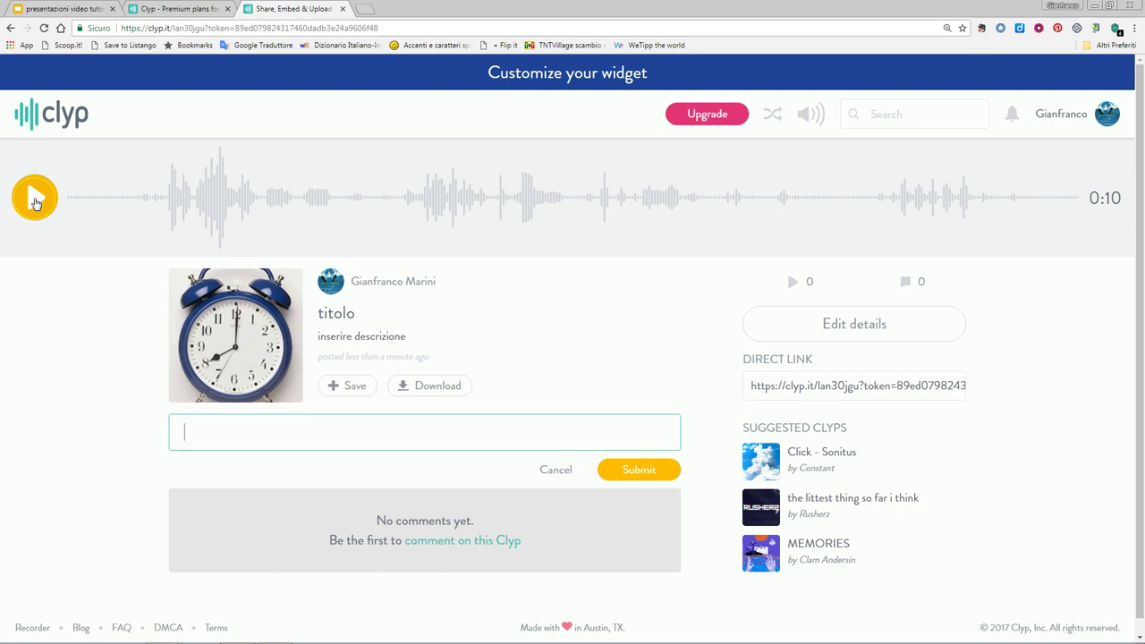
Upload the "Fratelli d'Italia" audio file from the Musica library as a new clyp, starting from the home page.
{"action": "left_click", "coordinate": [38, 124]}
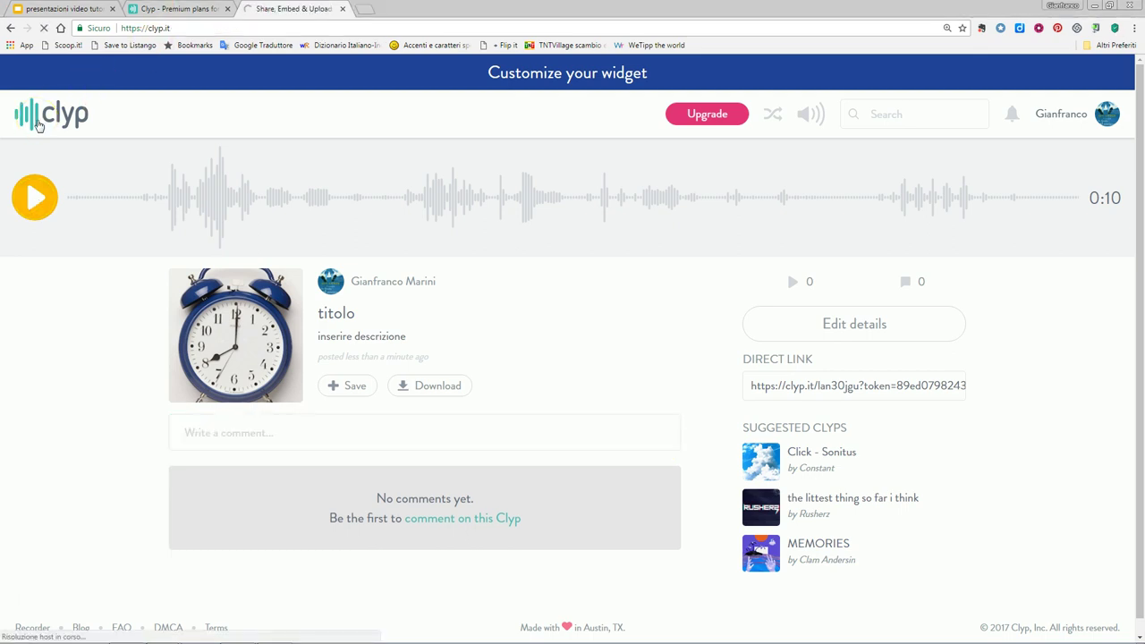
{"action": "left_click", "coordinate": [566, 199]}
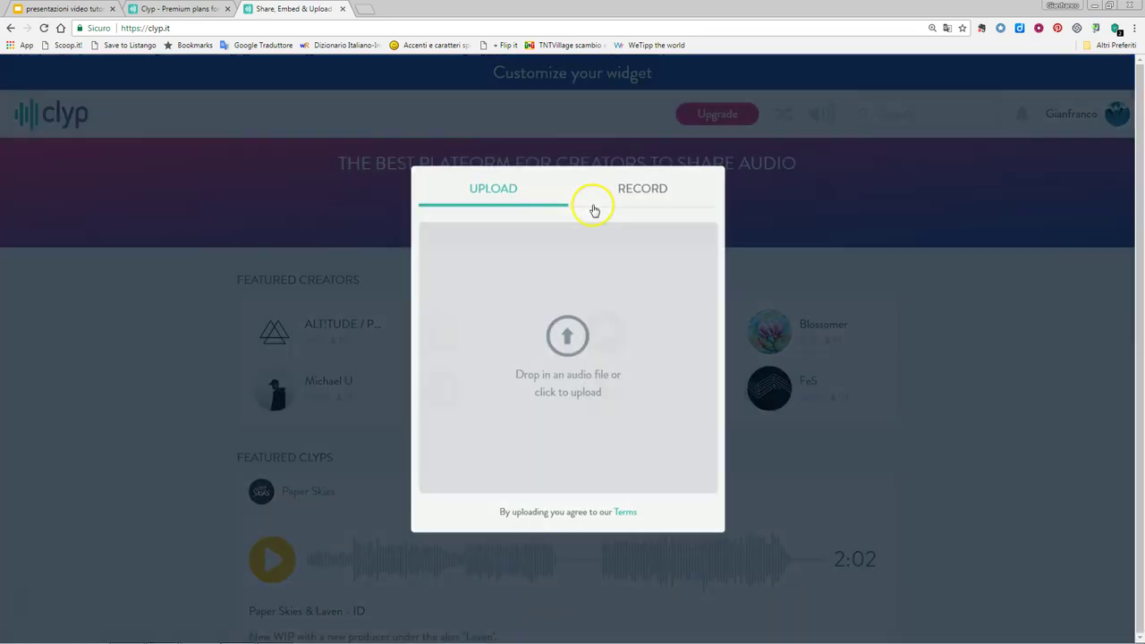
{"action": "left_click", "coordinate": [567, 335]}
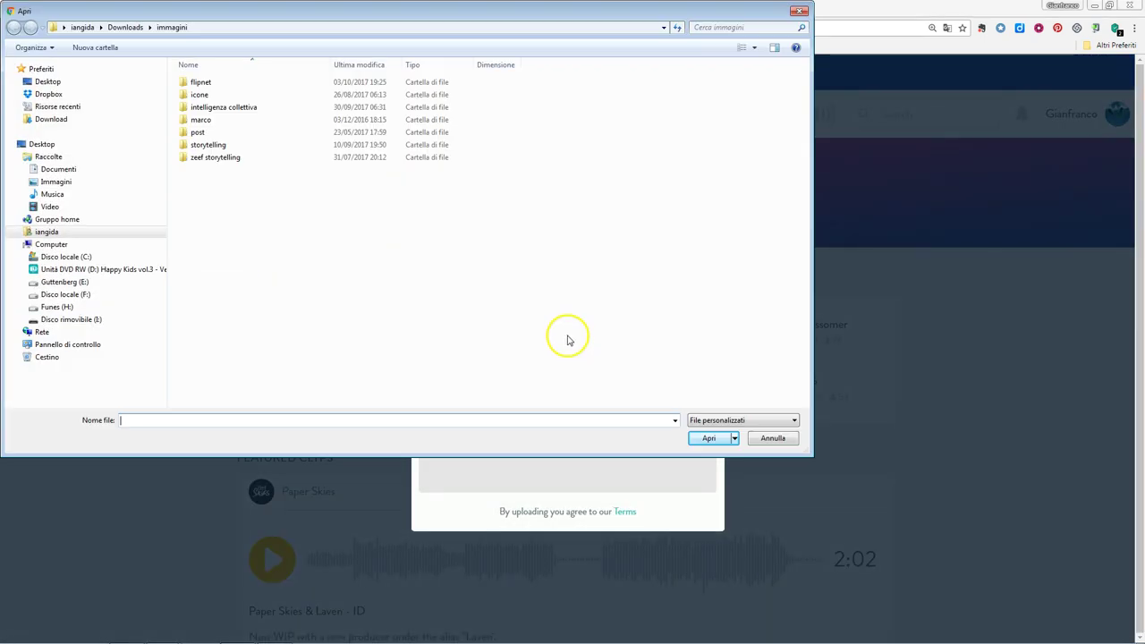
{"action": "left_click", "coordinate": [54, 194]}
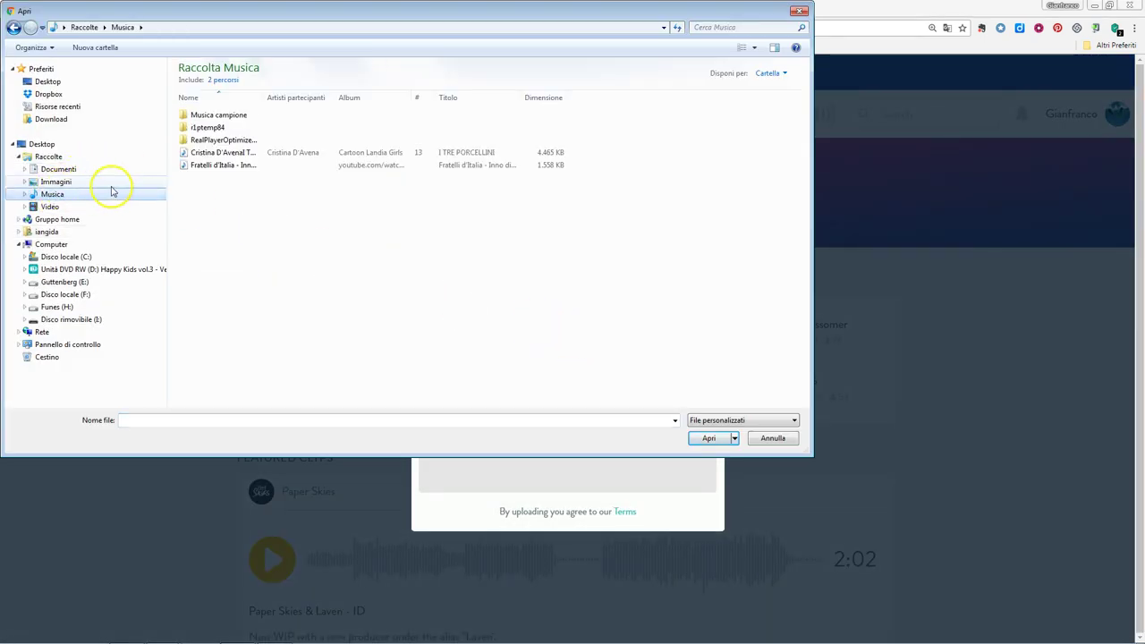
{"action": "double_click", "coordinate": [205, 170]}
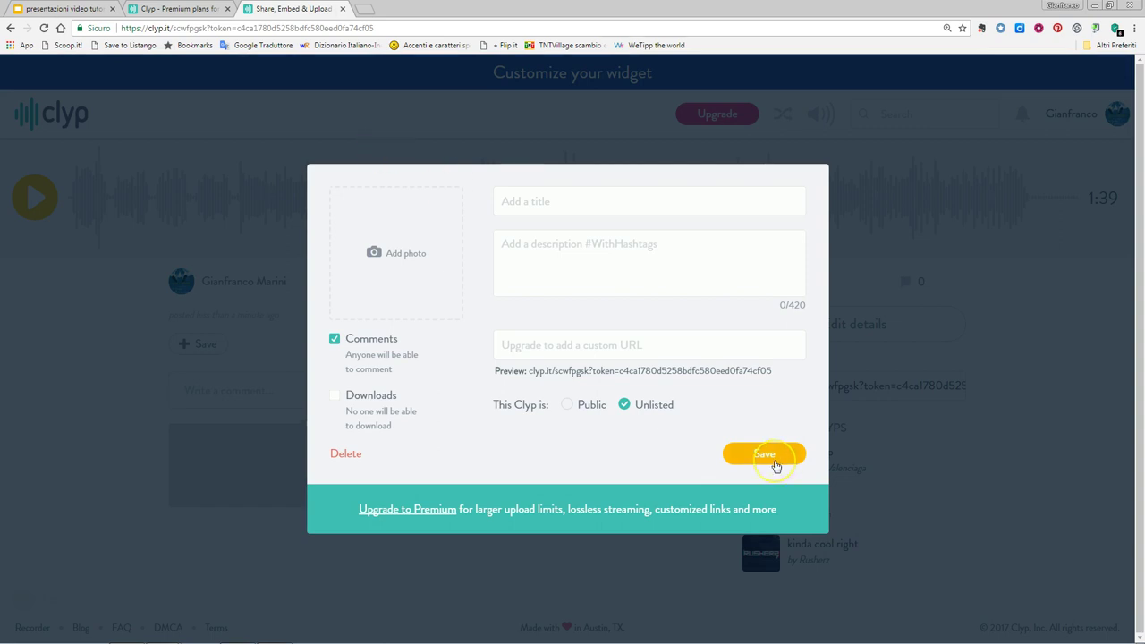
Examine the Premium plans page, comparing the features of the Basic, Plus and Pro plans.
{"action": "left_click", "coordinate": [195, 11]}
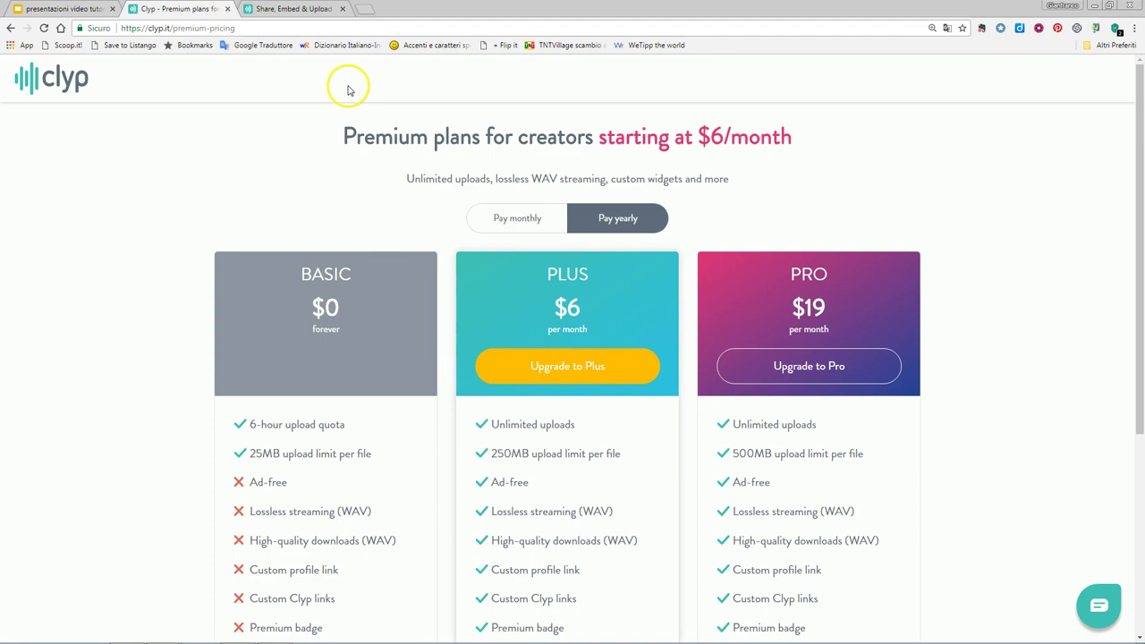
{"action": "scroll", "coordinate": [322, 101], "scroll_direction": "down", "scroll_amount": 1}
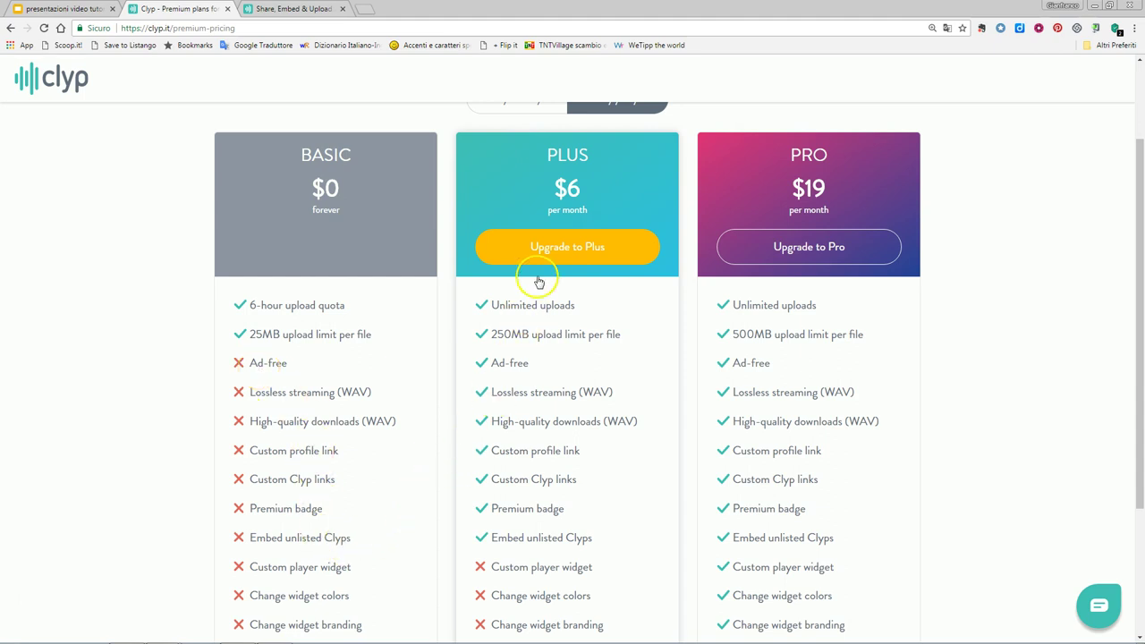
Review the Plus and Pro plans' prices and upload limits, and check the widget customization and priority support rows against Basic.
{"action": "scroll", "coordinate": [533, 288], "scroll_direction": "up", "scroll_amount": 1}
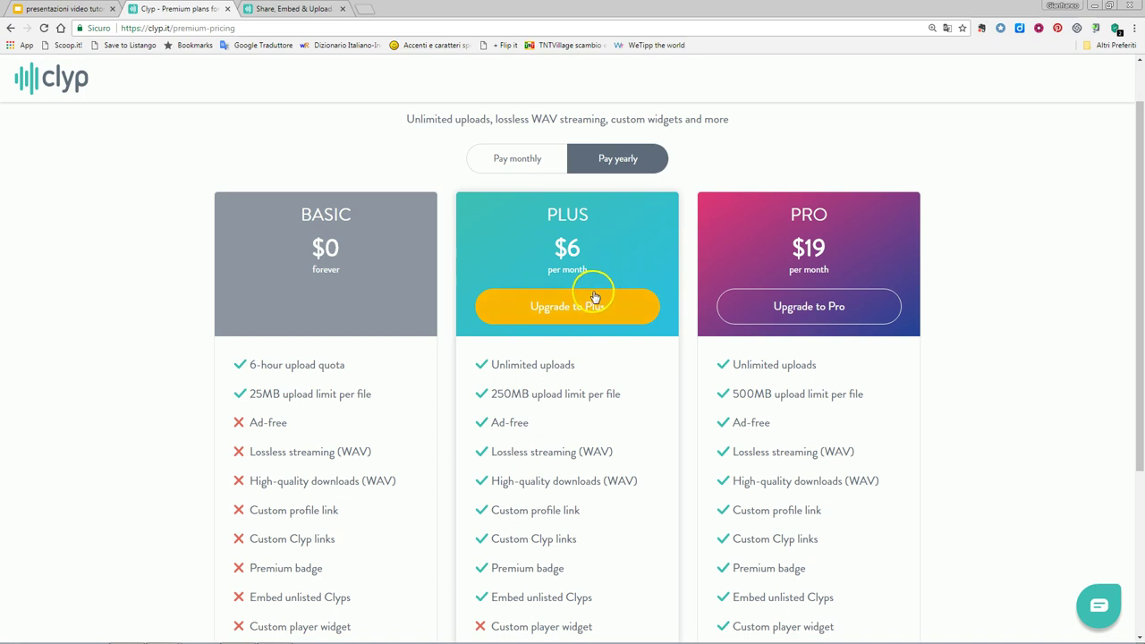
{"action": "scroll", "coordinate": [593, 293], "scroll_direction": "down", "scroll_amount": 1}
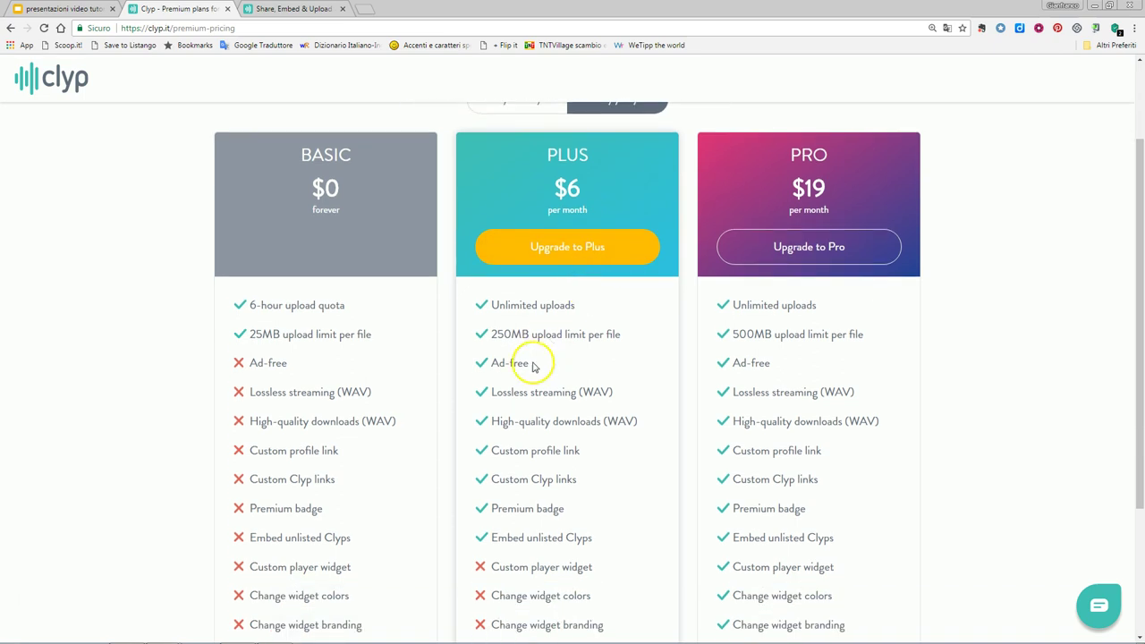
{"action": "scroll", "coordinate": [523, 362], "scroll_direction": "down", "scroll_amount": 1}
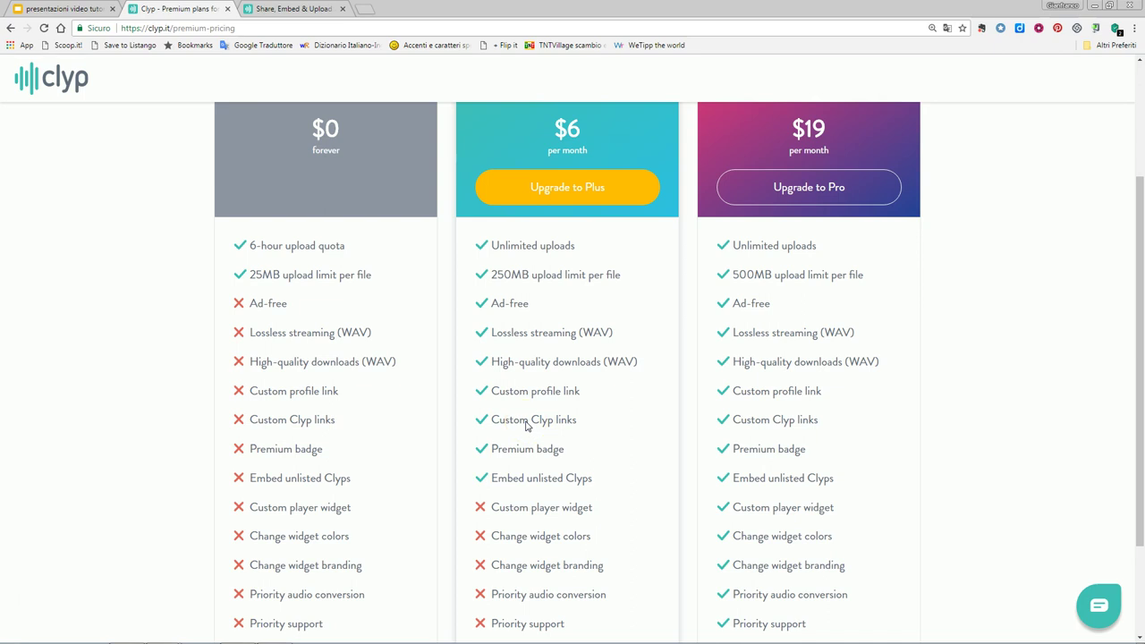
{"action": "scroll", "coordinate": [526, 427], "scroll_direction": "up", "scroll_amount": 2}
{"action": "scroll", "coordinate": [821, 447], "scroll_direction": "down", "scroll_amount": 3}
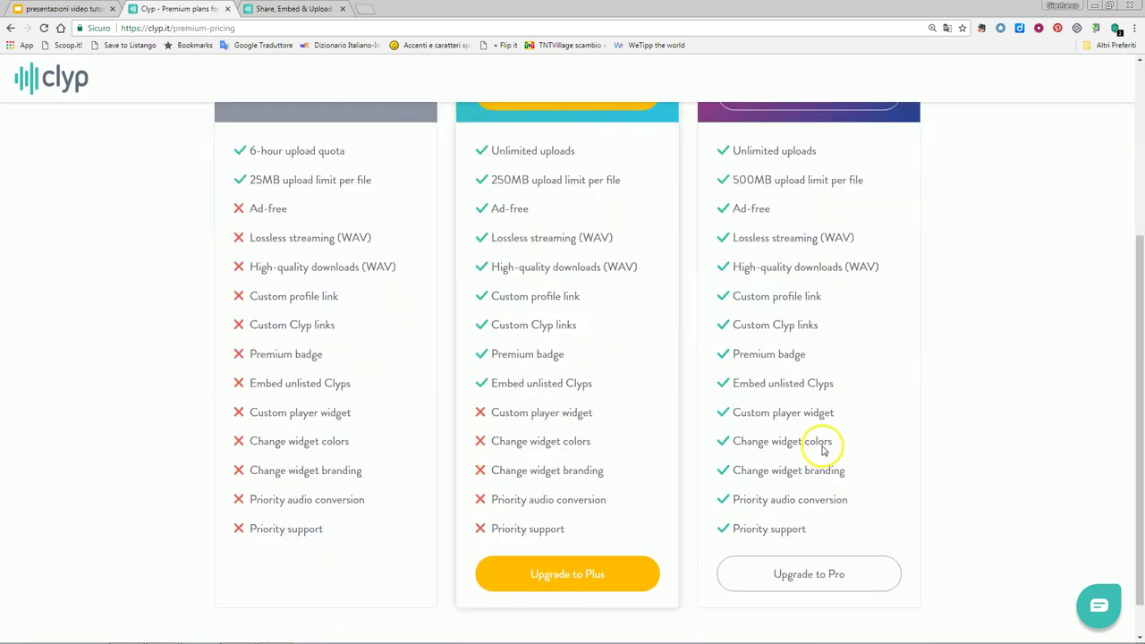
{"action": "scroll", "coordinate": [823, 450], "scroll_direction": "down", "scroll_amount": 1}
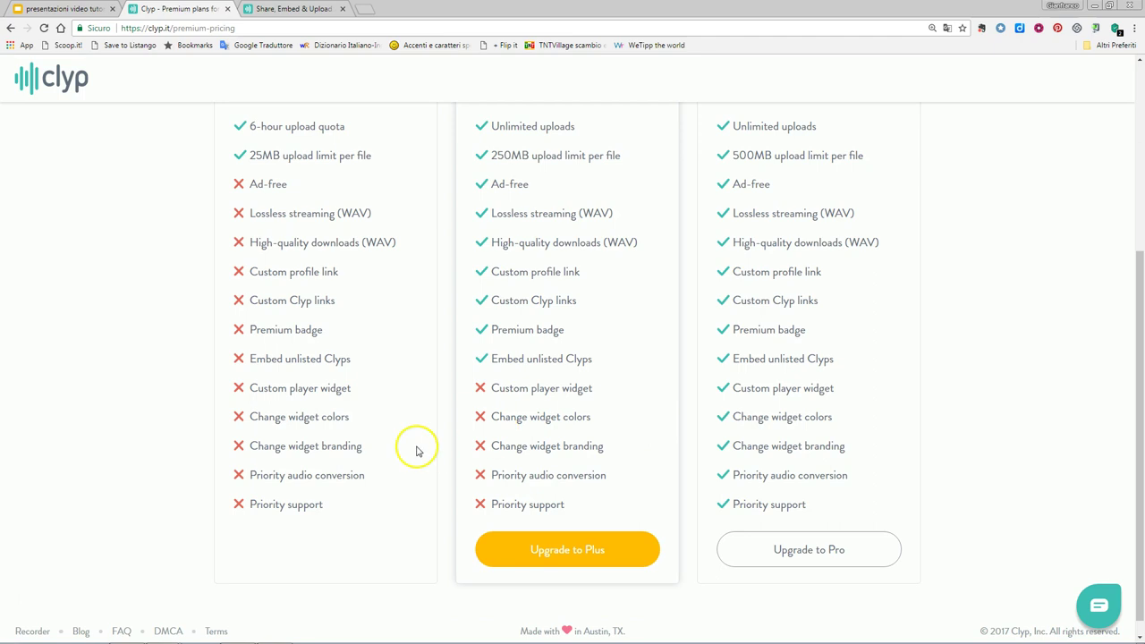
{"action": "scroll", "coordinate": [388, 458], "scroll_direction": "up", "scroll_amount": 3}
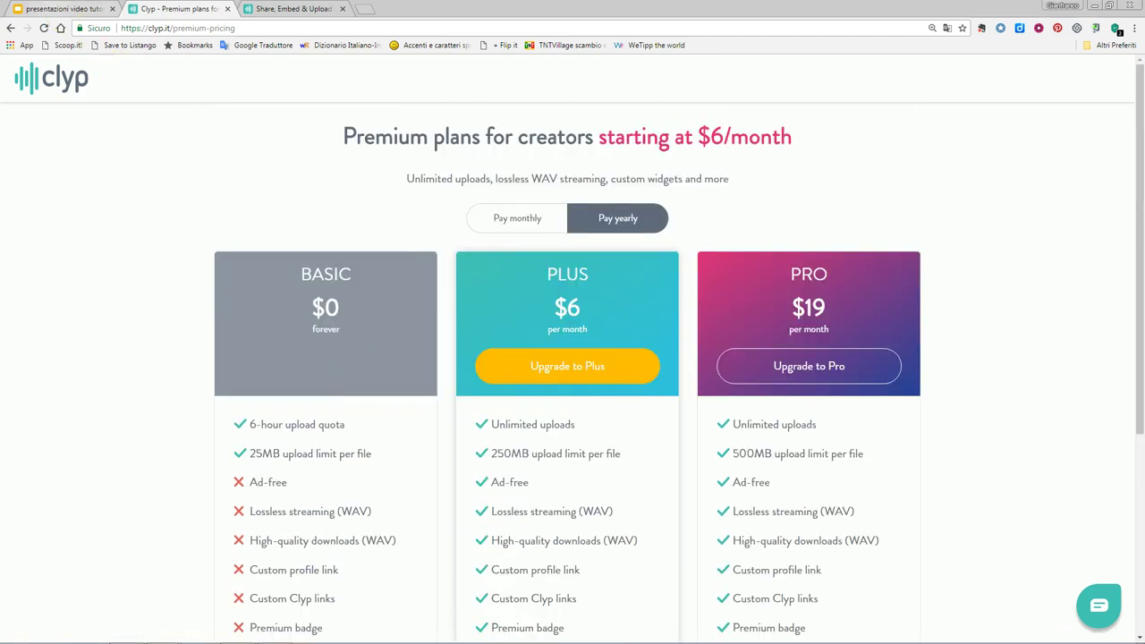